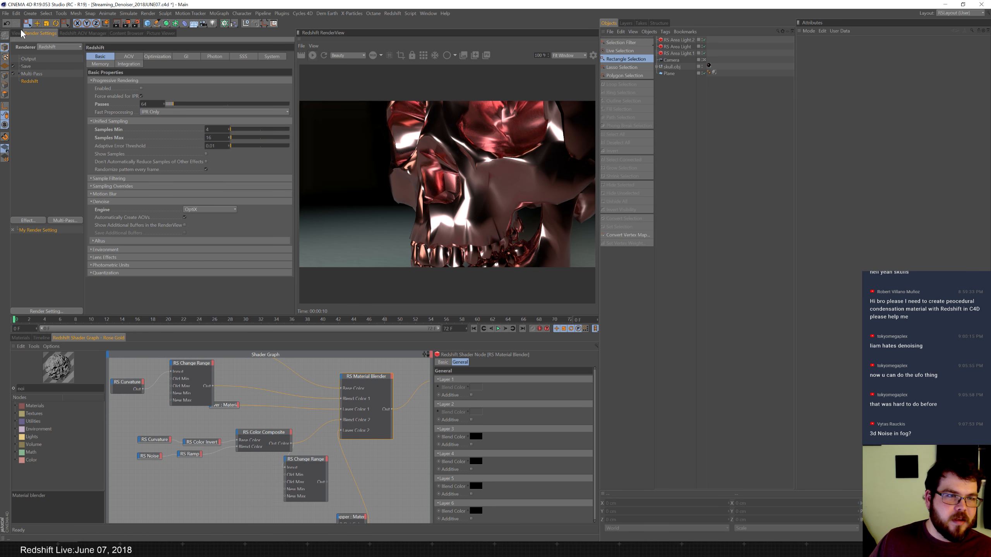
Rerender the skull in bucket mode and compare its denoised beauty pass with the noisy one
left_click(424, 56)
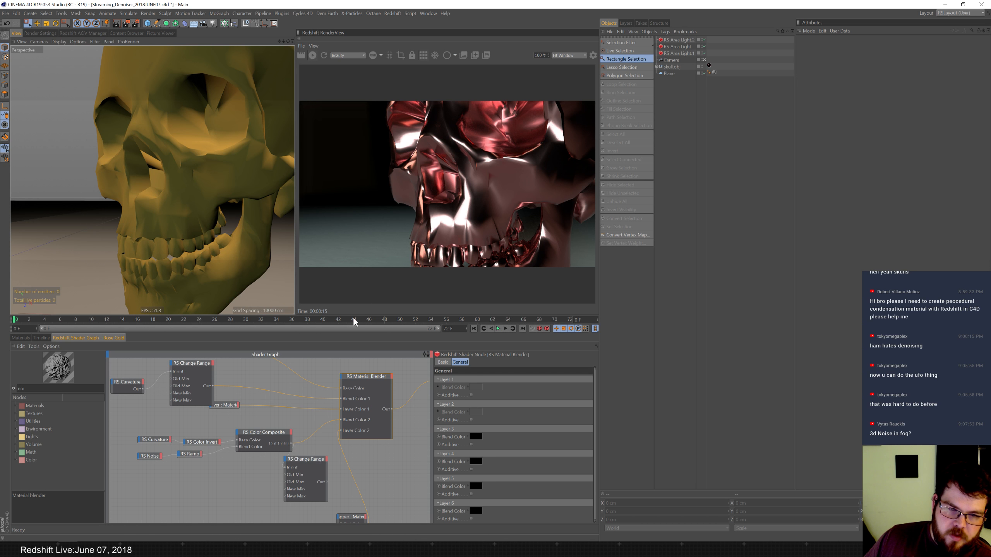
left_click(390, 55)
left_click(390, 56)
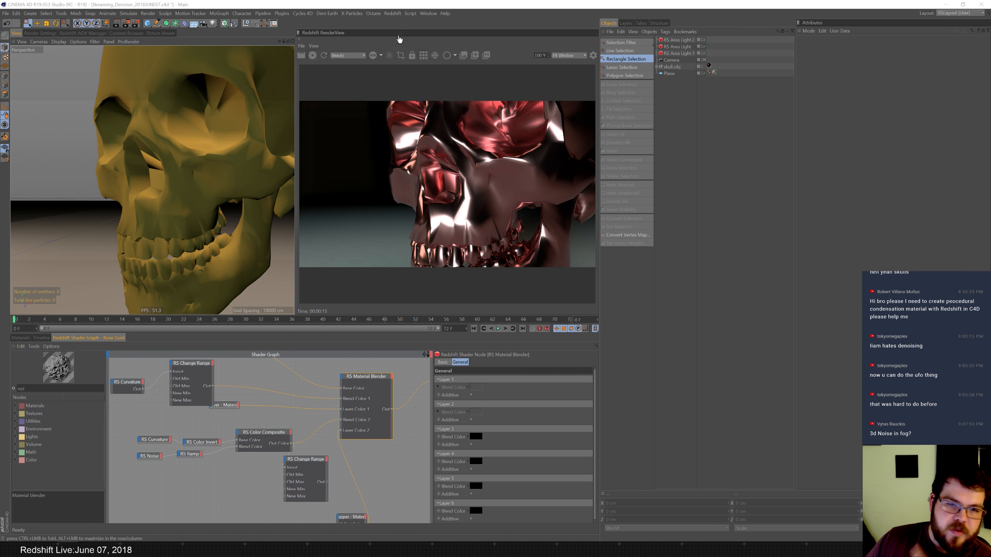
left_click(390, 56)
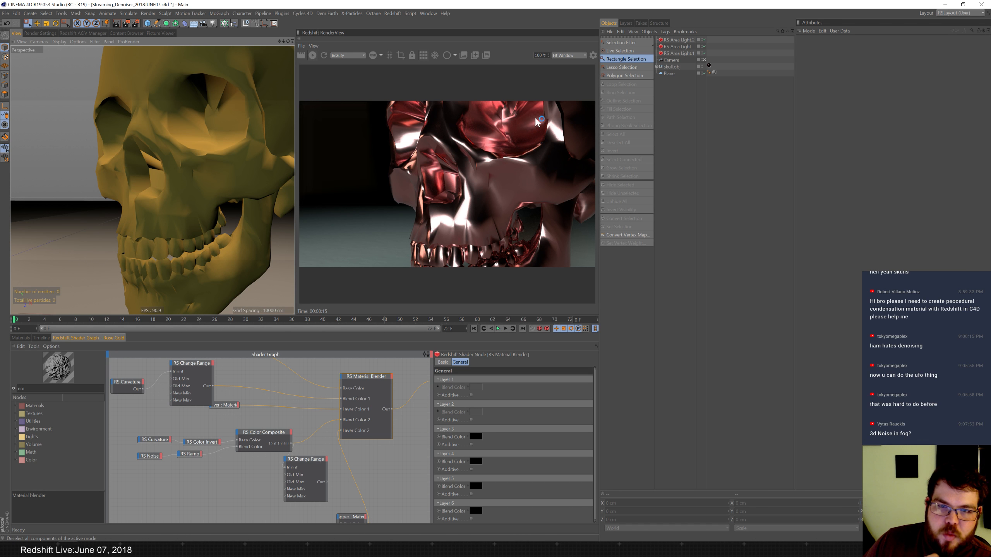
Widen the render view and compare the noisy and denoised beauty passes at the larger size
left_click_drag(295, 176, 88, 176)
left_click(58, 171)
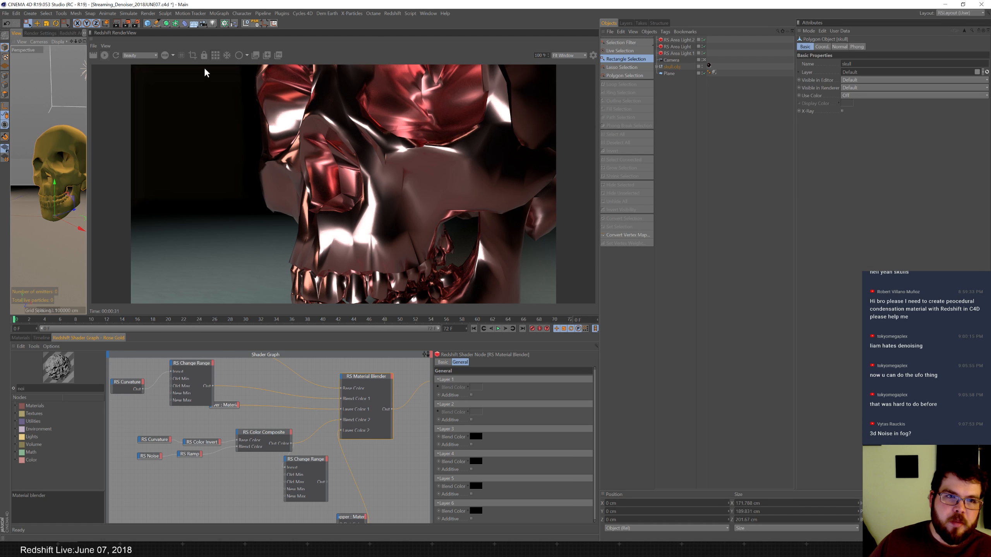
left_click(182, 55)
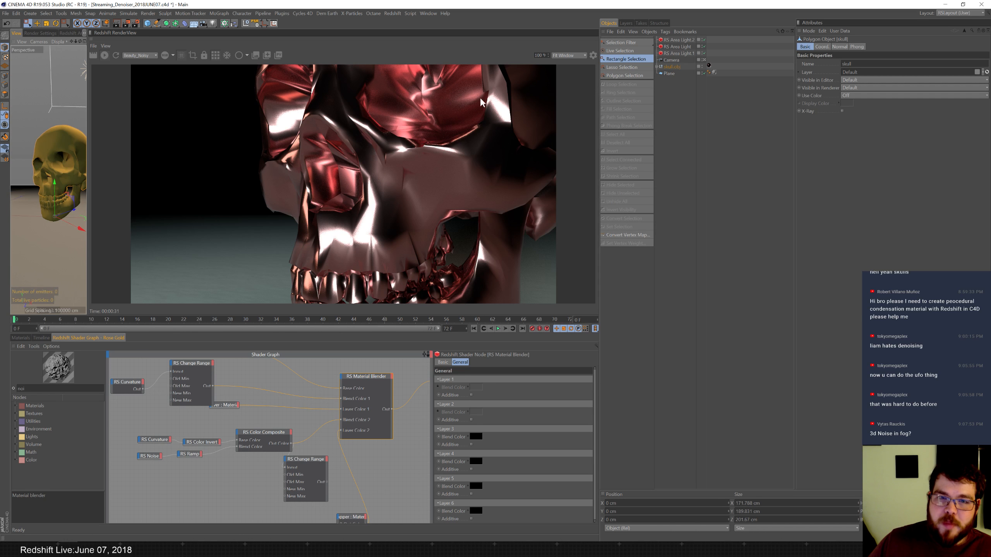
left_click(182, 56)
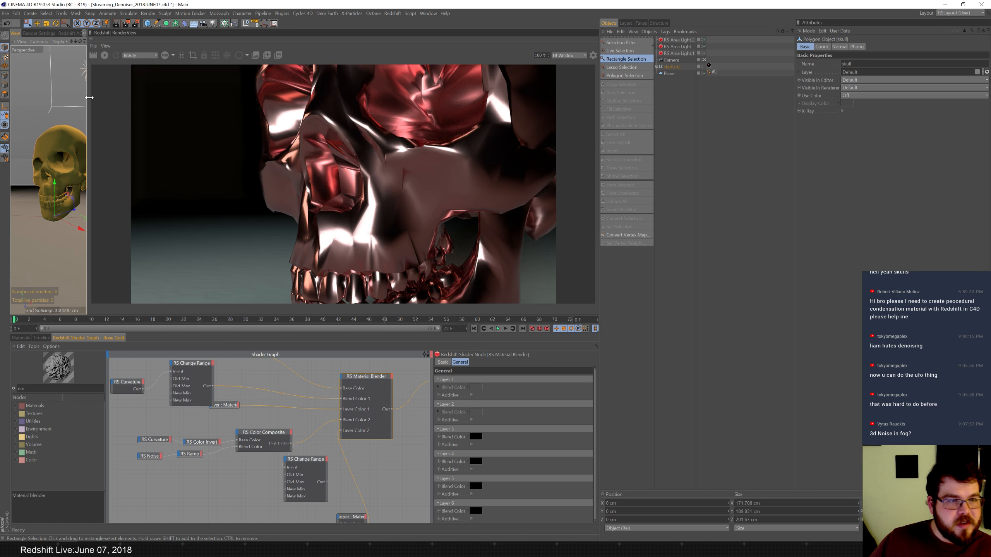
Set the Redshift denoise engine to Altus Single Pass and rerender the skull
left_click_drag(88, 96, 271, 121)
left_click(55, 33)
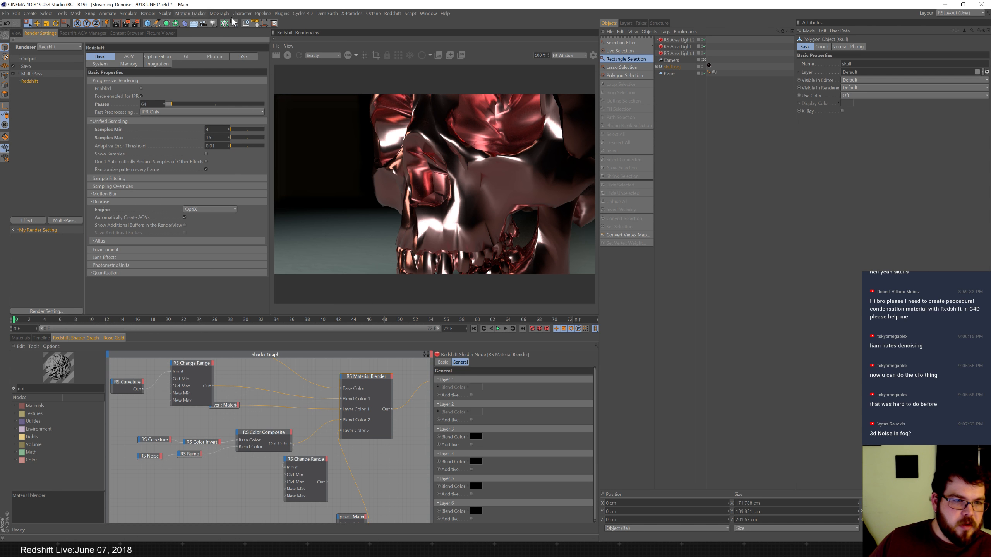
left_click(234, 210)
left_click(202, 226)
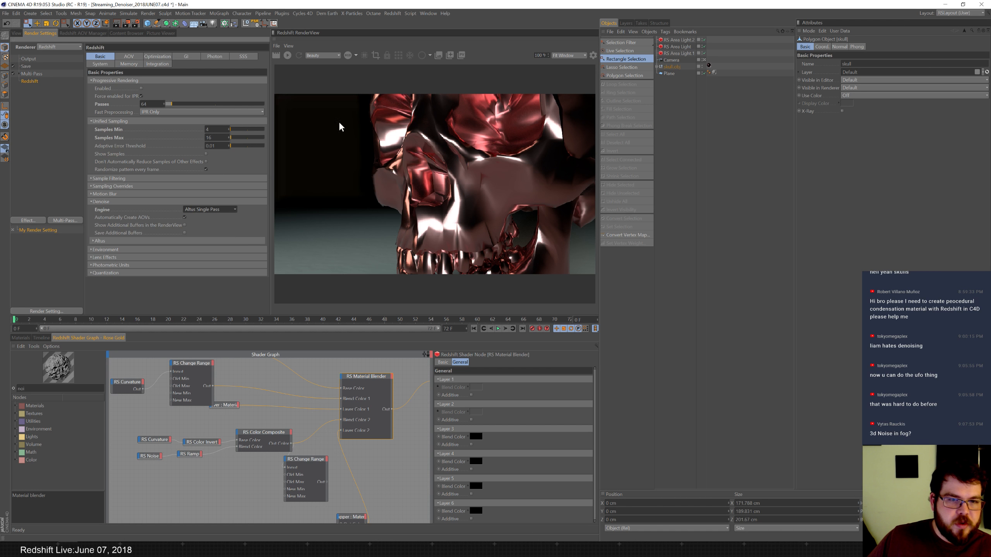
left_click(288, 55)
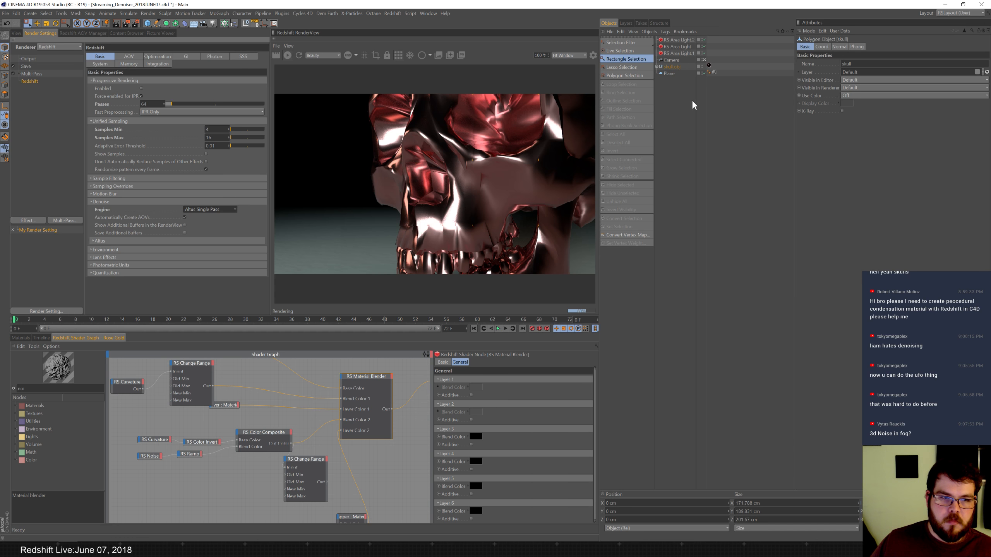
Expand the Altus denoiser settings and compare the Altus-denoised render with the noisy beauty pass
left_click(97, 241)
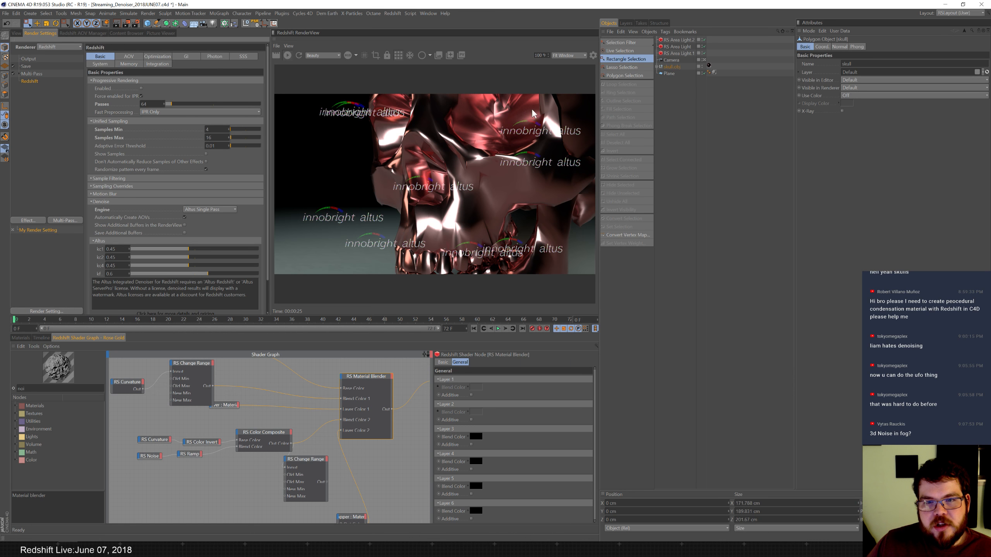
left_click(364, 57)
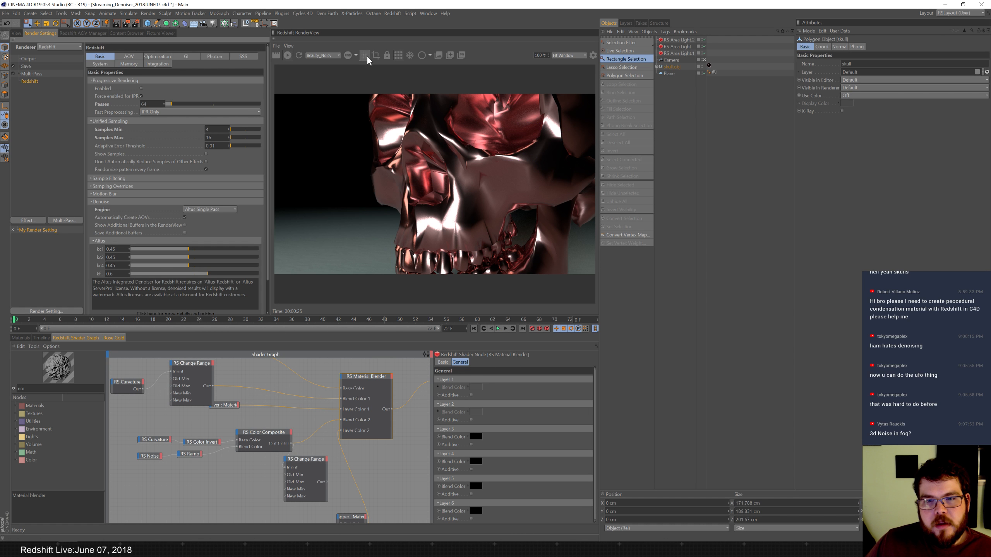
left_click(363, 58)
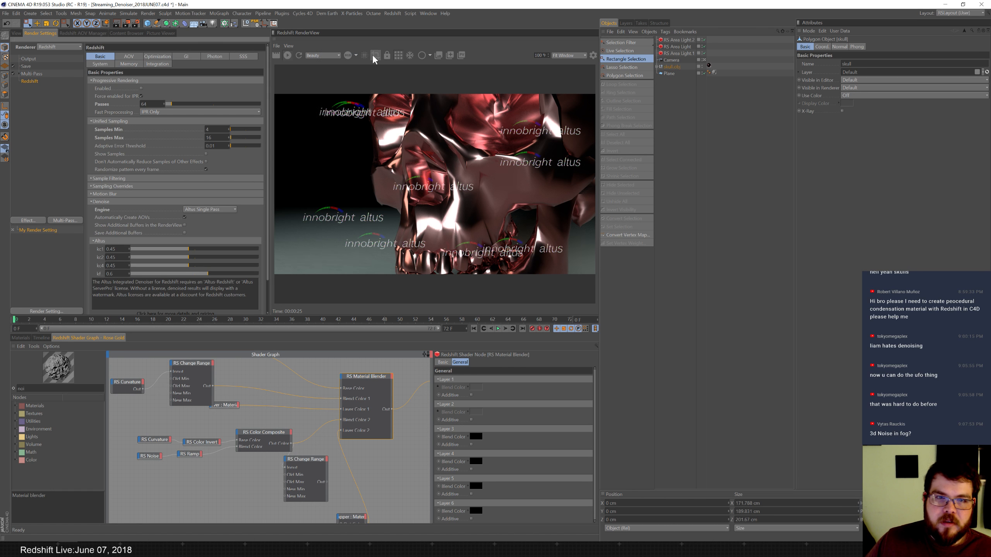
left_click(365, 57)
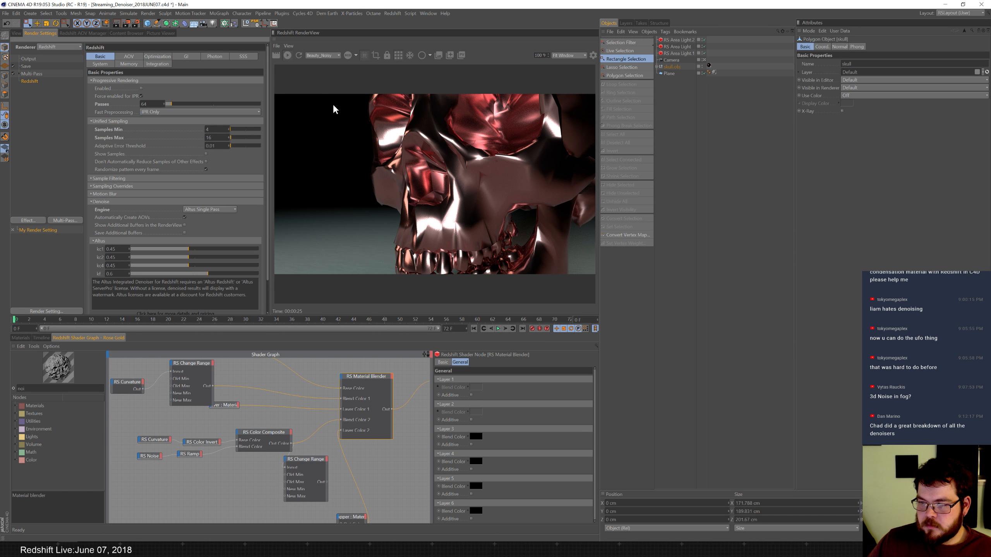
Return to the perspective viewport, display the denoised beauty pass again and widen the viewport
left_click(17, 34)
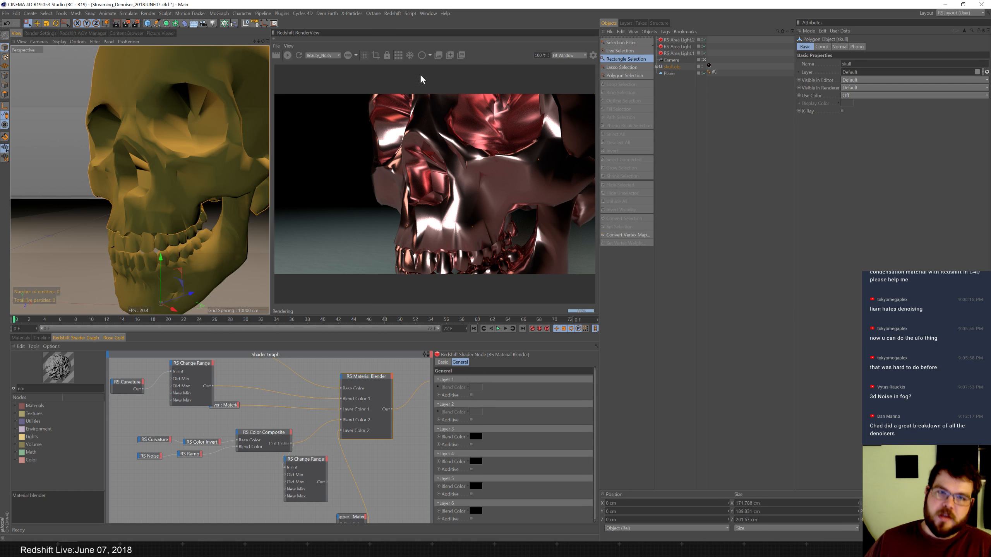
left_click(364, 56)
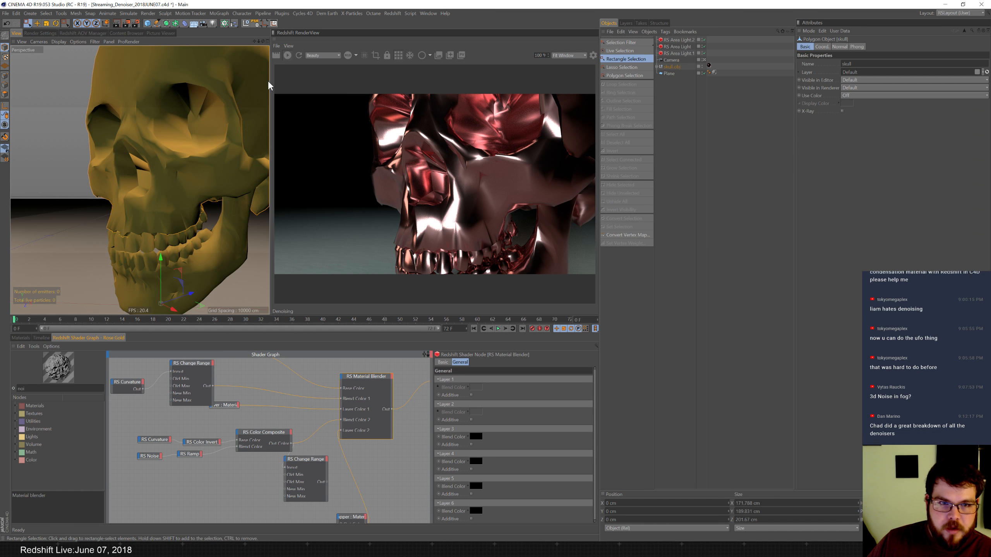
left_click_drag(269, 83, 346, 78)
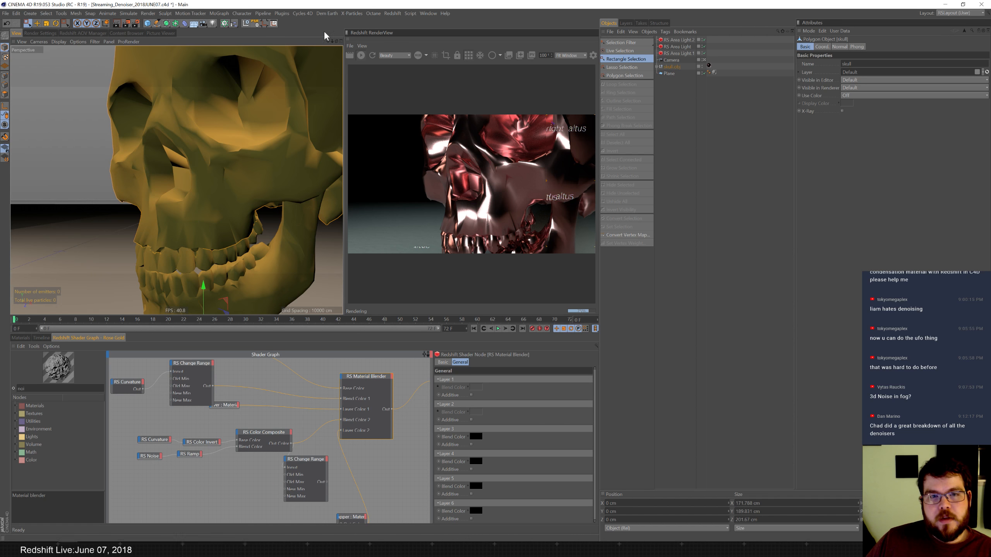
Switch to the open StreamingAreaLight_2018JUNE07.c4d scene and start an interactive render of it
left_click(428, 12)
left_click(472, 208)
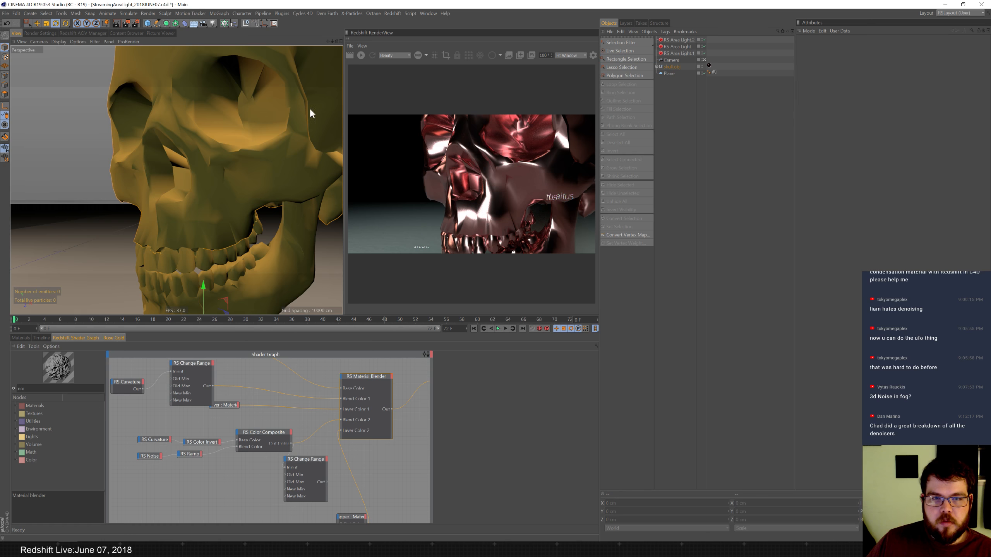
left_click(362, 56)
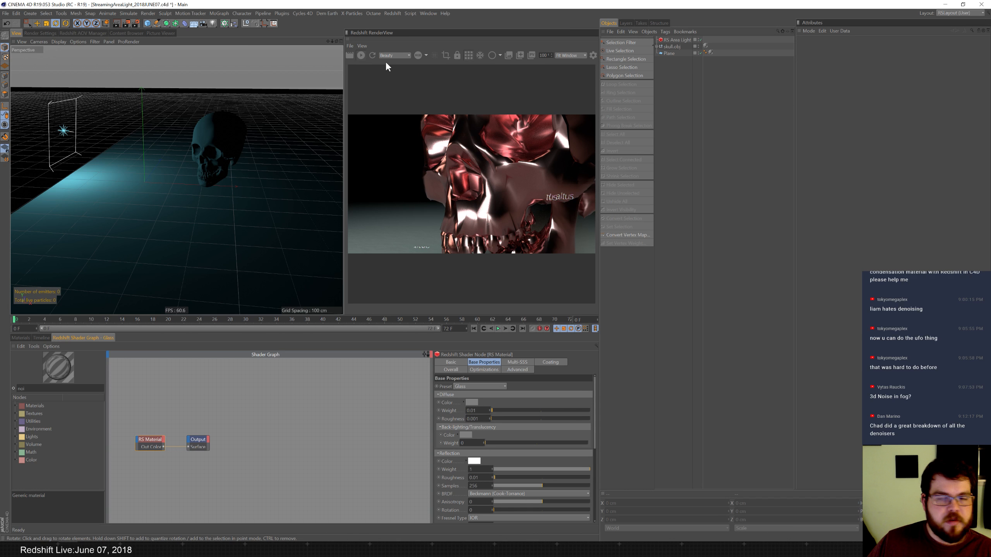
Add a Redshift Environment object to the scene and switch the render view to progressive rendering
left_click(20, 338)
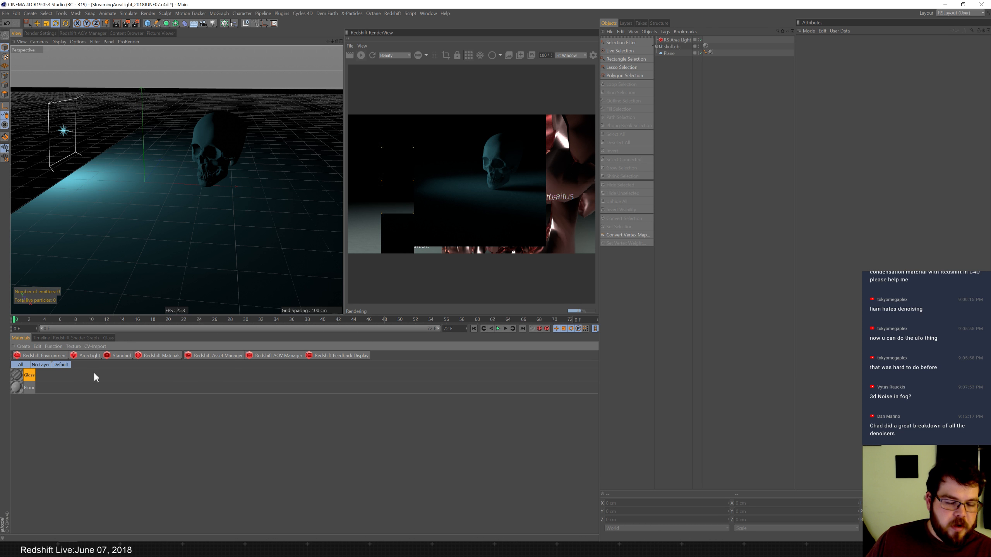
left_click_drag(46, 355, 103, 363)
left_click(468, 57)
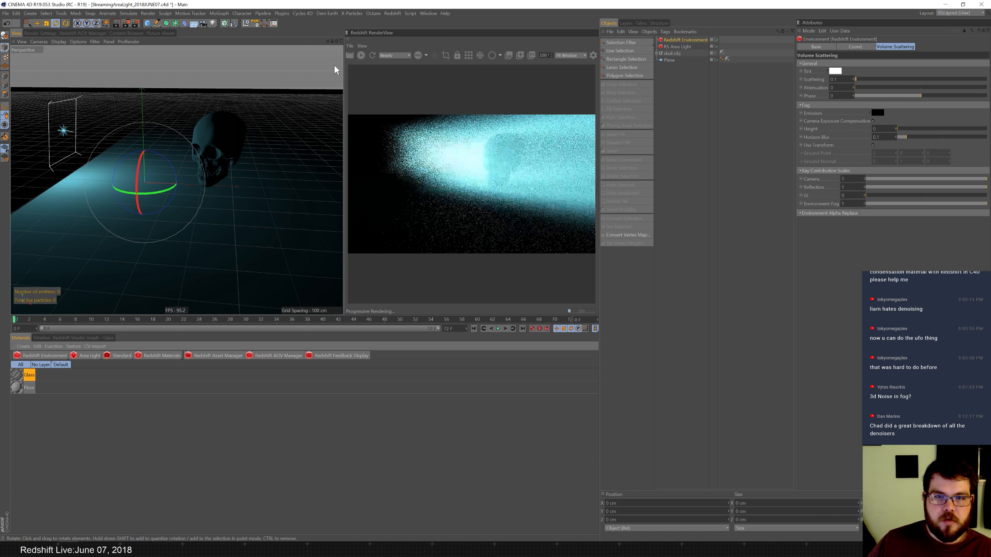
Create an RS Volume material and apply it to the Redshift Environment object
left_click(158, 355)
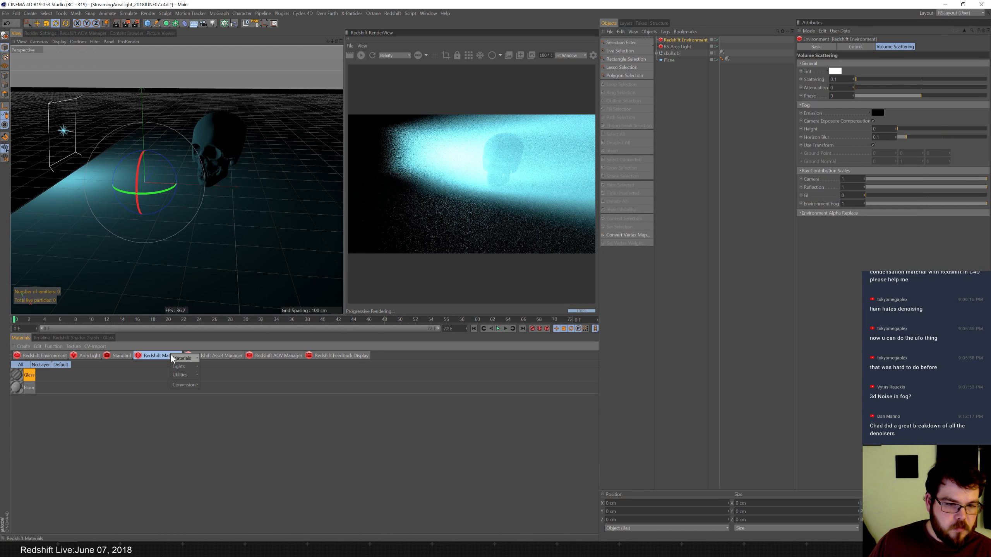
mouse_move(181, 358)
left_click(210, 435)
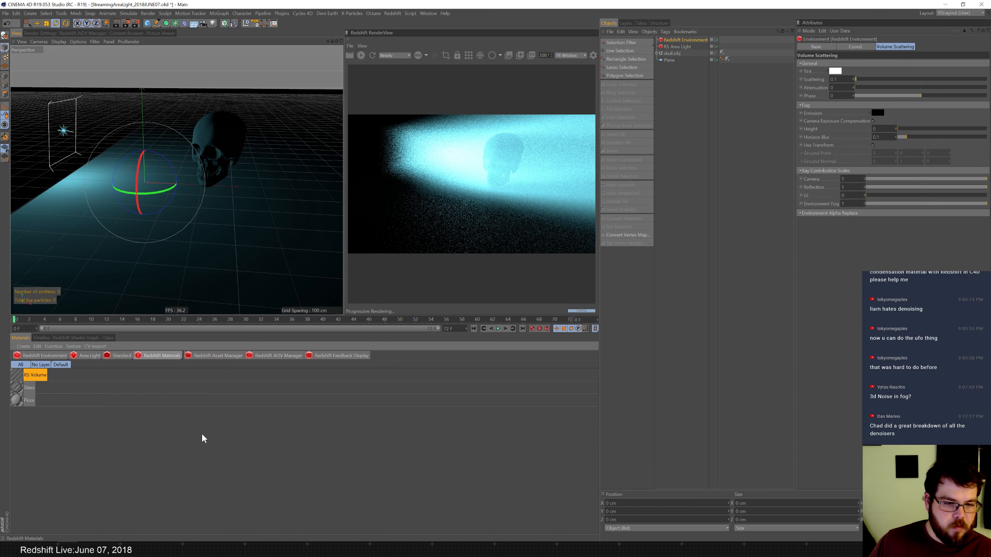
left_click(23, 375)
left_click_drag(23, 375, 706, 38)
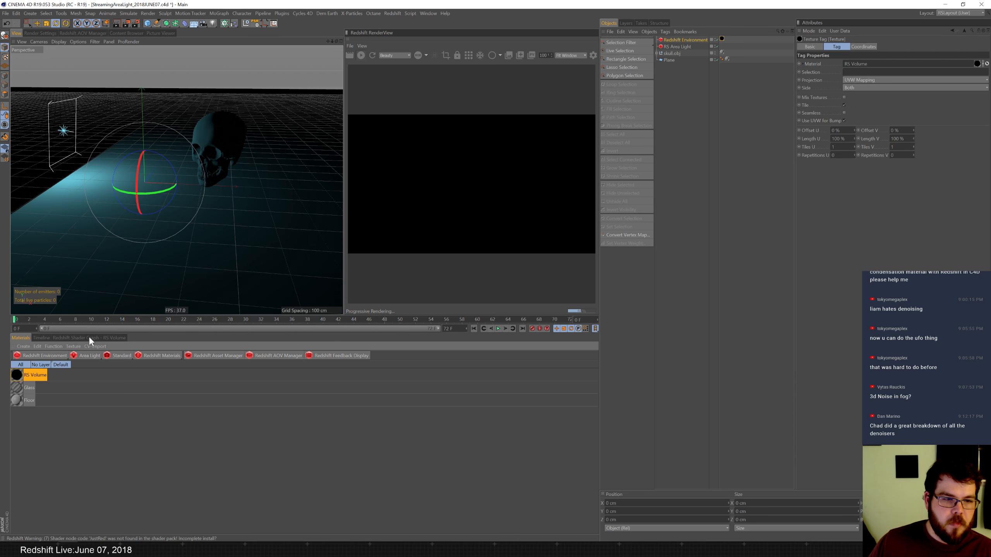
Open the RS Volume material's shader graph and delete its RS Volume node
left_click(89, 338)
left_click_drag(202, 442, 318, 431)
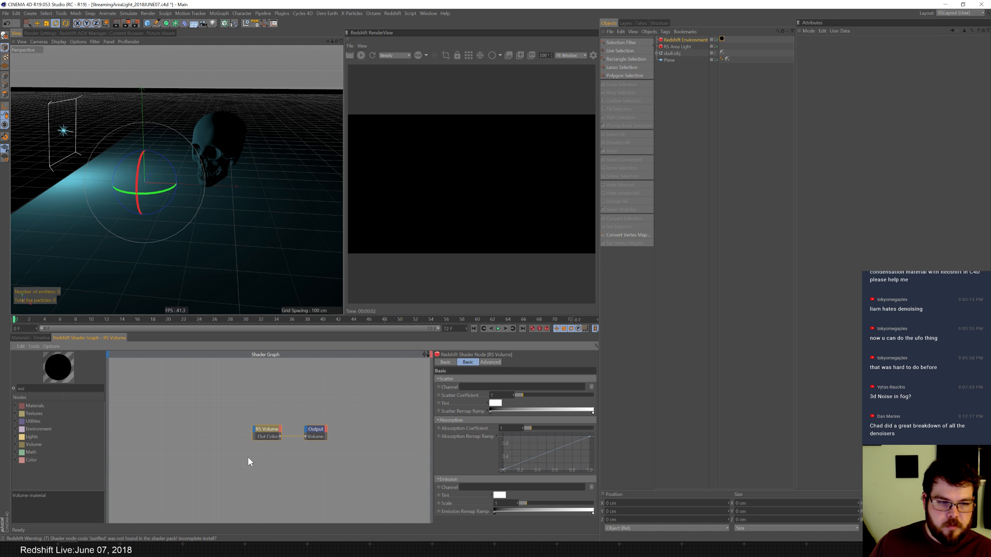
right_click(272, 410)
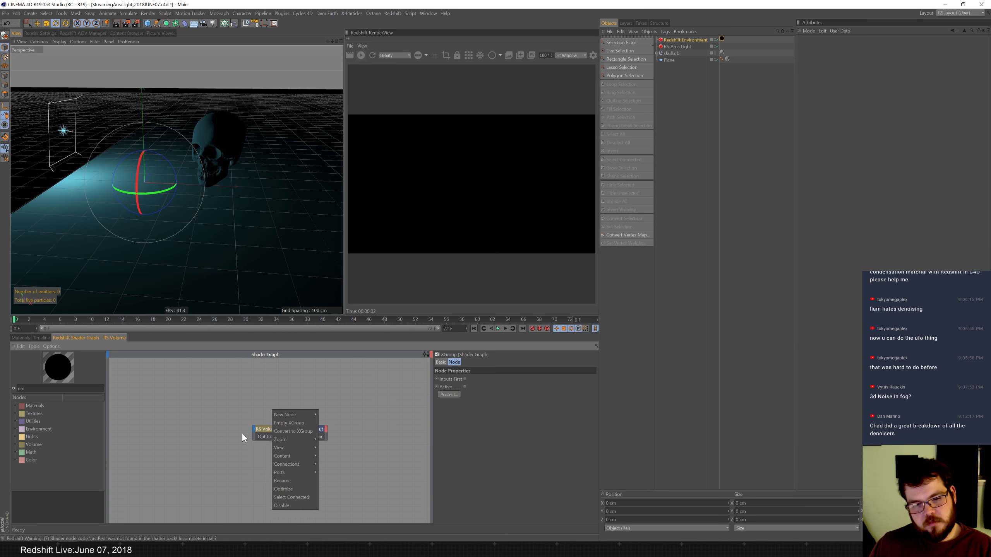
left_click(264, 430)
left_click(265, 430)
key("Delete")
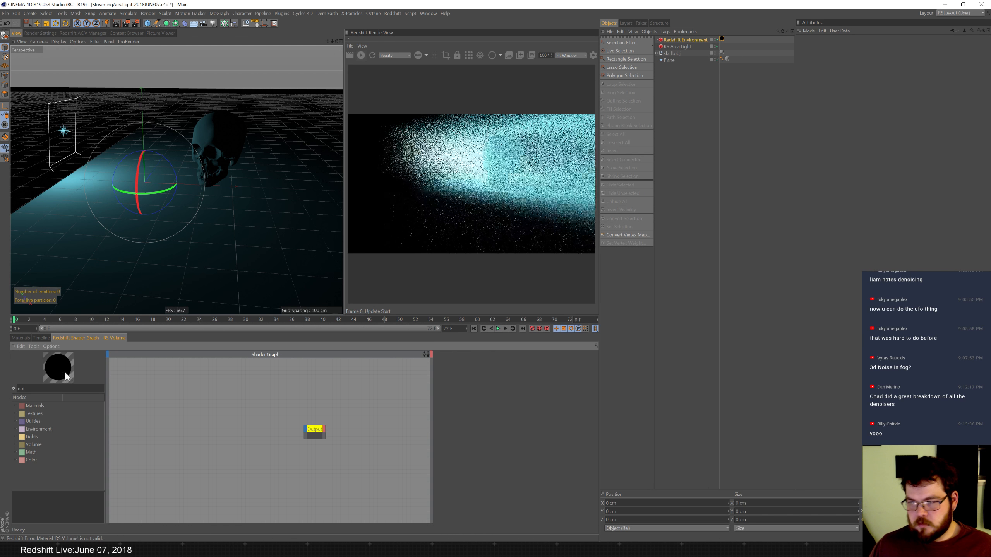
Find the Noise texture node, add it to the graph and connect its Out Color to the output's Volume input
left_click_drag(28, 389, 0, 373)
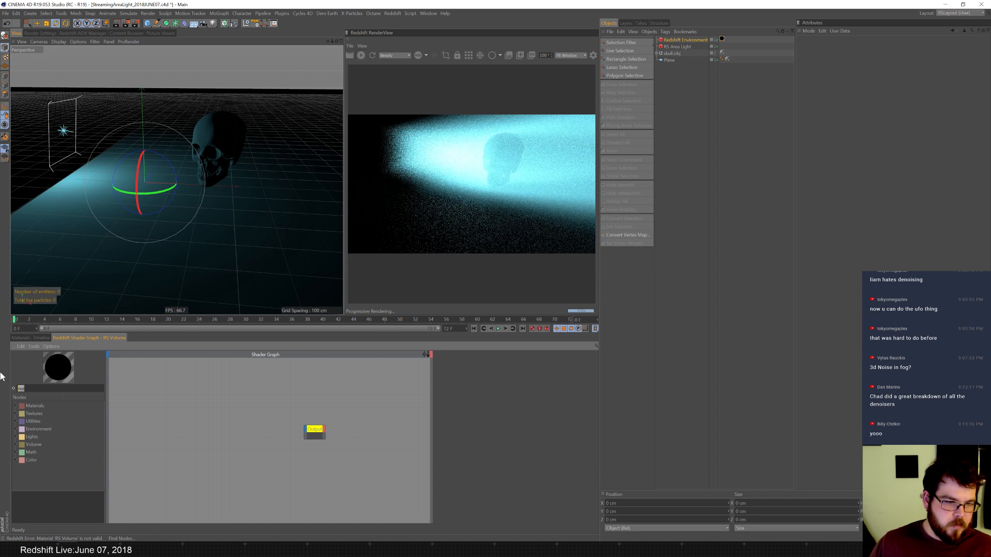
type("noi")
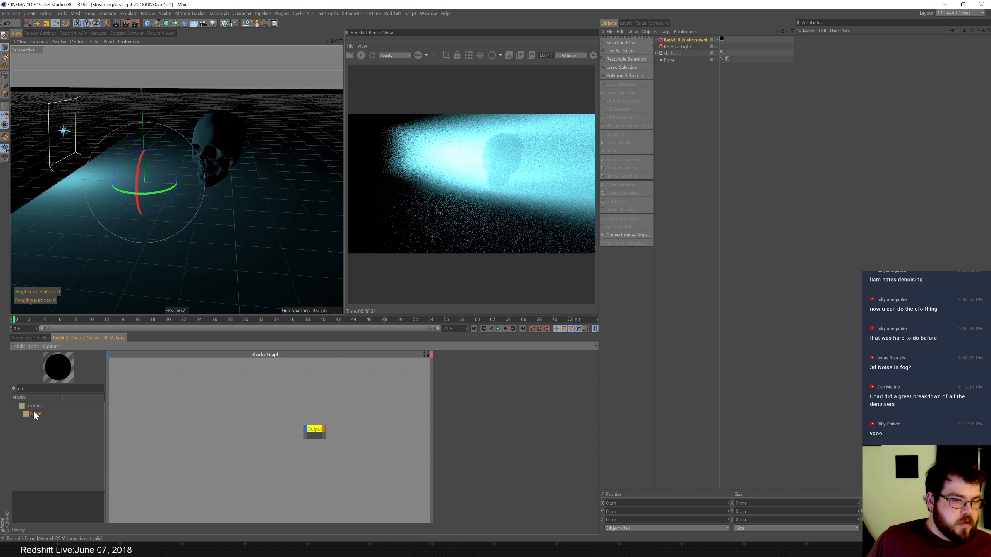
left_click_drag(35, 415, 219, 425)
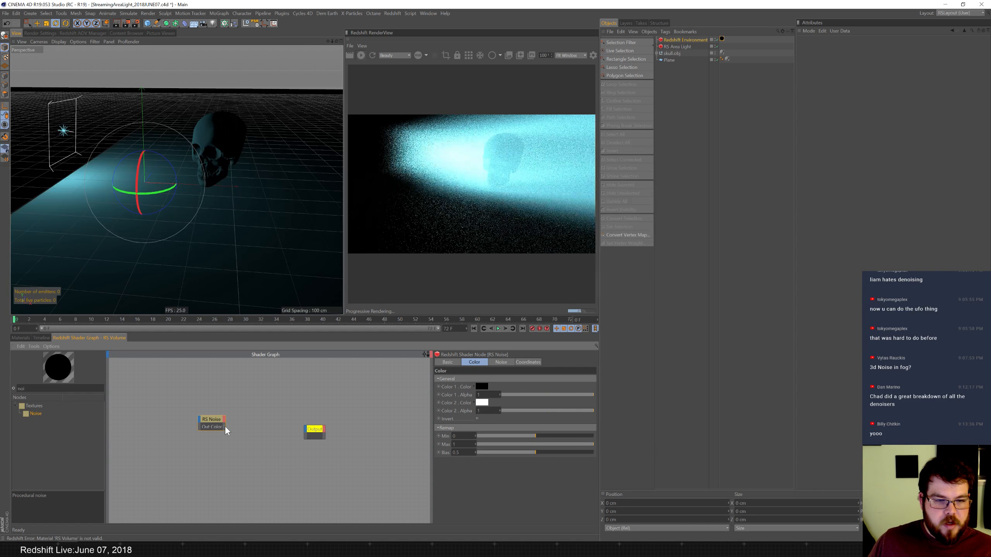
left_click(306, 433)
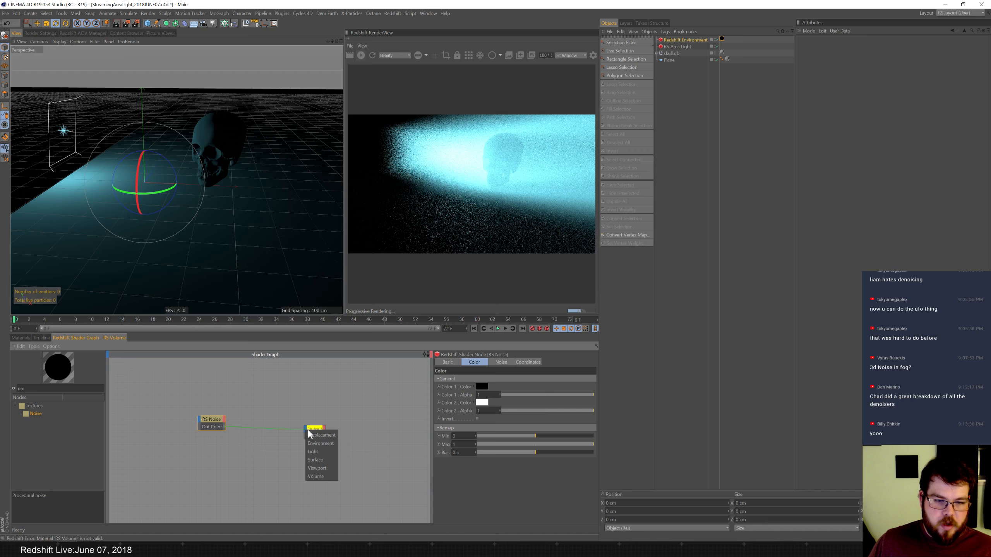
left_click(316, 477)
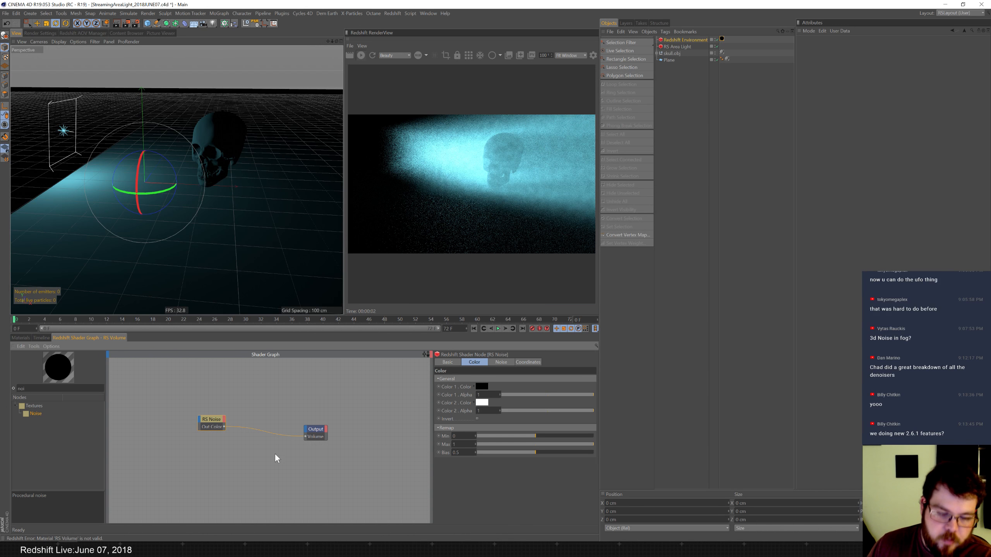
Disconnect the noise from the output and reconnect its Out Color to the Volume input
double_click(305, 436)
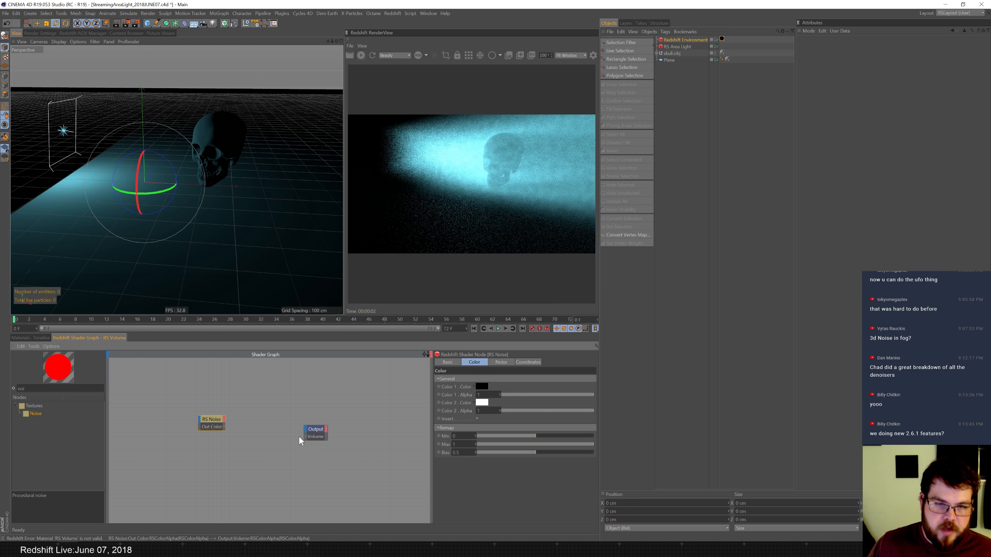
left_click_drag(225, 427, 305, 436)
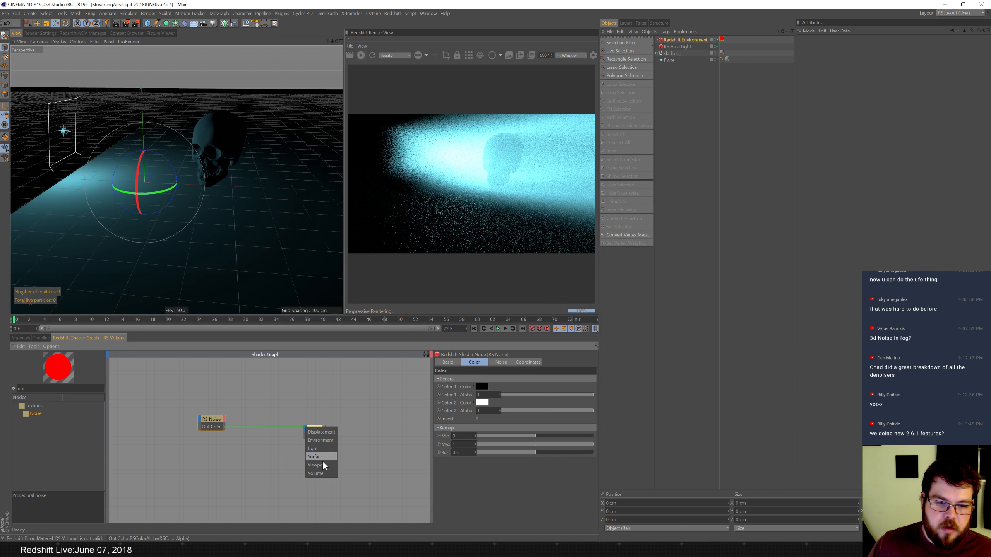
left_click(320, 472)
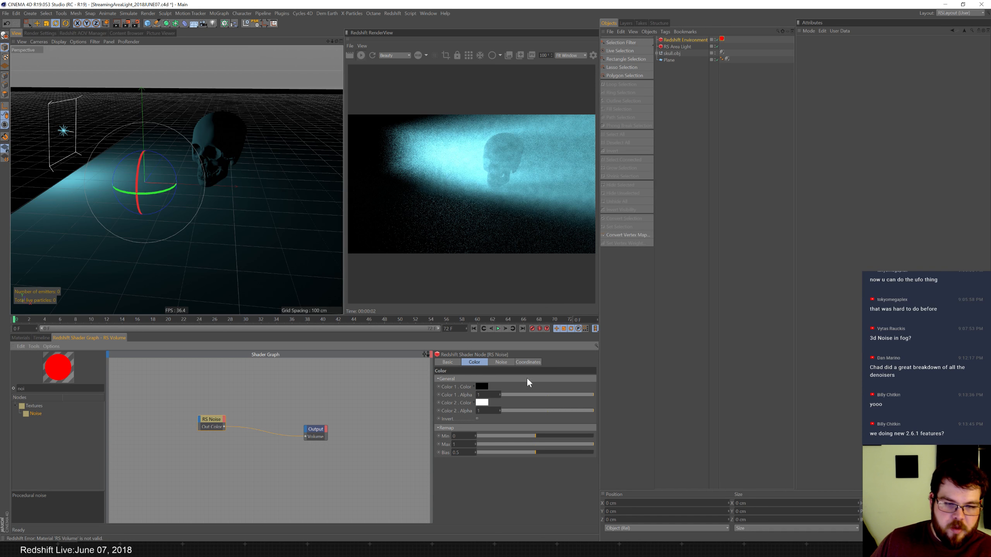
Set the RS Noise node's Complexity to 2, Amplitude Gain to about 4.58 and Frequency Scale to about 0.83
left_click(499, 362)
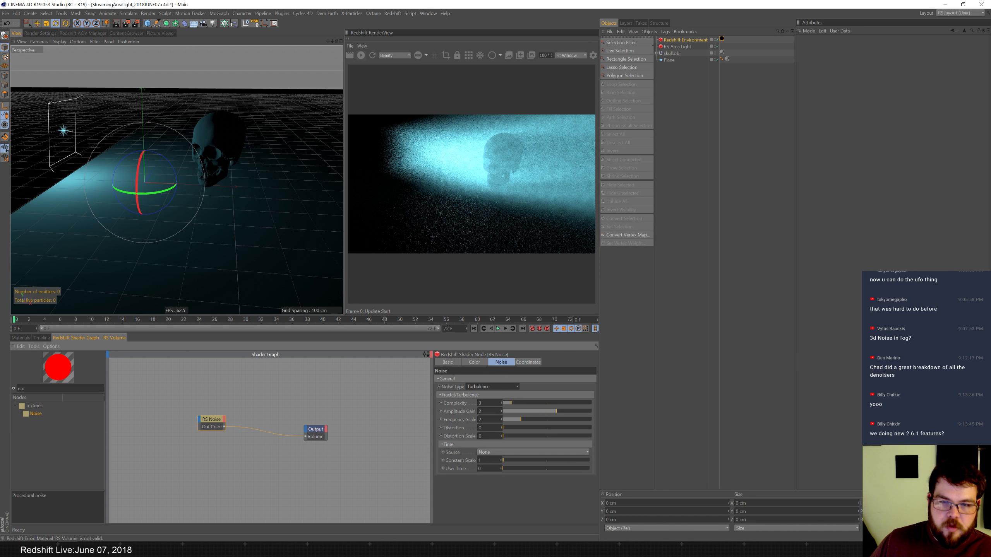
left_click_drag(511, 402, 506, 404)
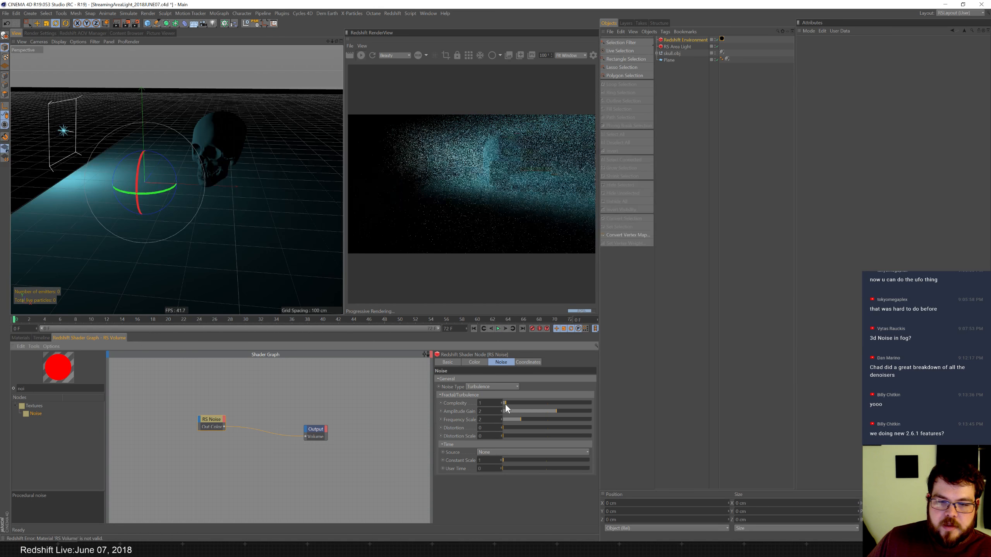
left_click(501, 400)
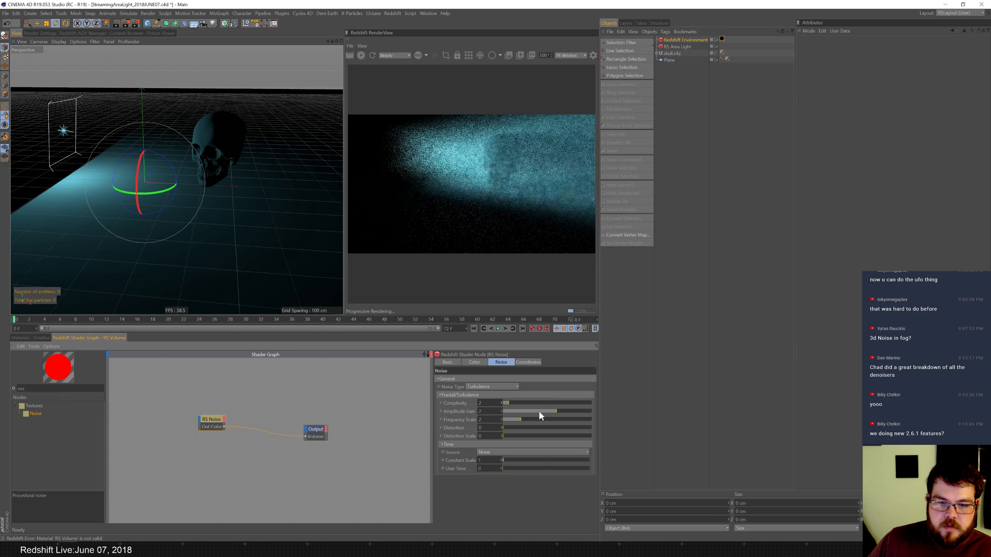
left_click_drag(550, 412, 567, 411)
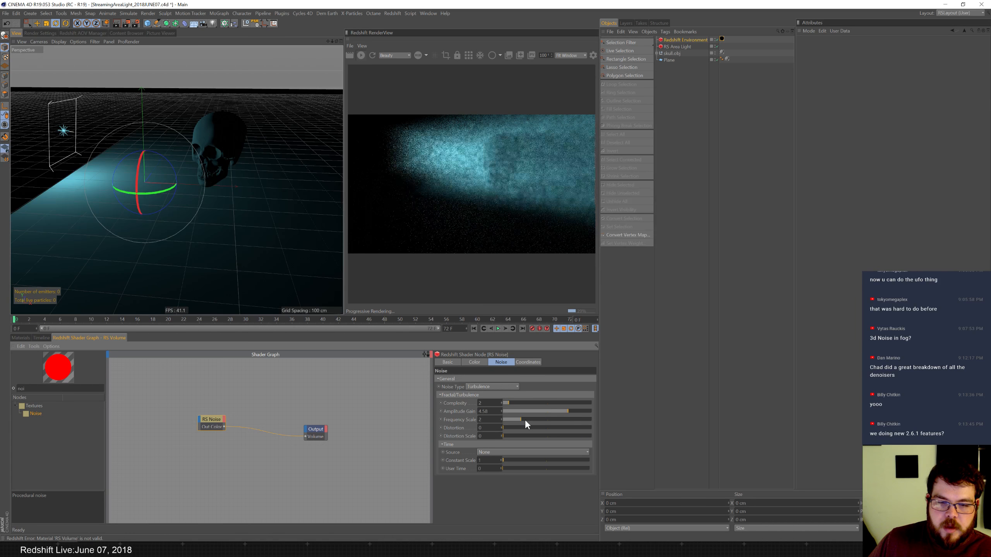
left_click_drag(515, 419, 510, 419)
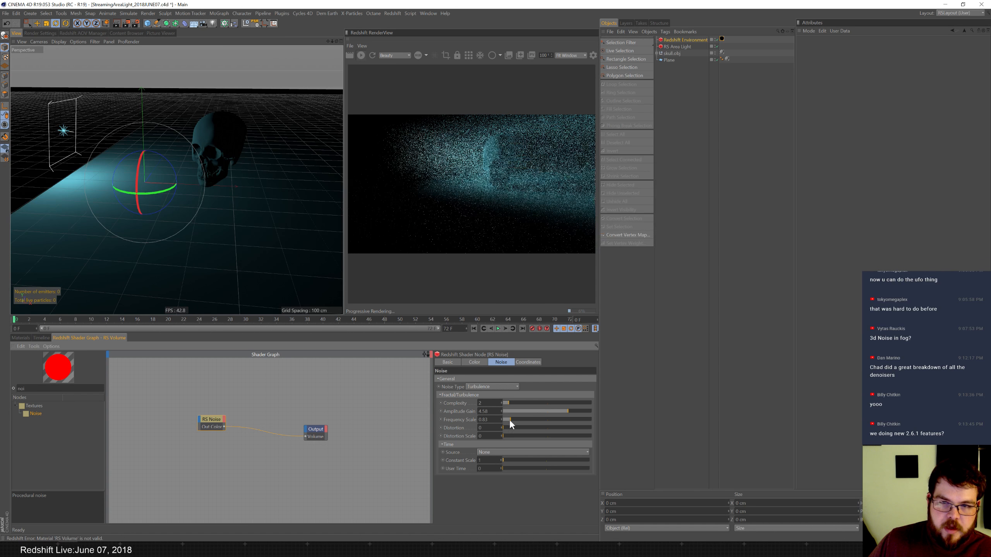
Set the noise coordinates' Scale to 1 on all three axes
left_click(528, 362)
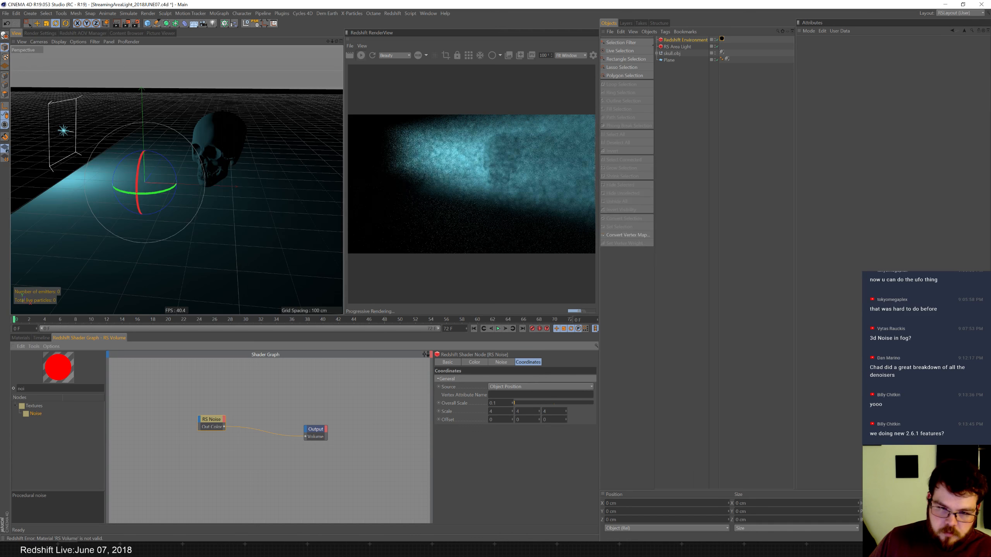
key("Tab")
type("1")
key("Tab")
type("1")
key("Tab")
type("1")
Set the noise coordinates' Overall Scale to 0.05 and examine the fog render from another angle
key("shift+Tab")
key("shift+Tab")
key("shift+Tab")
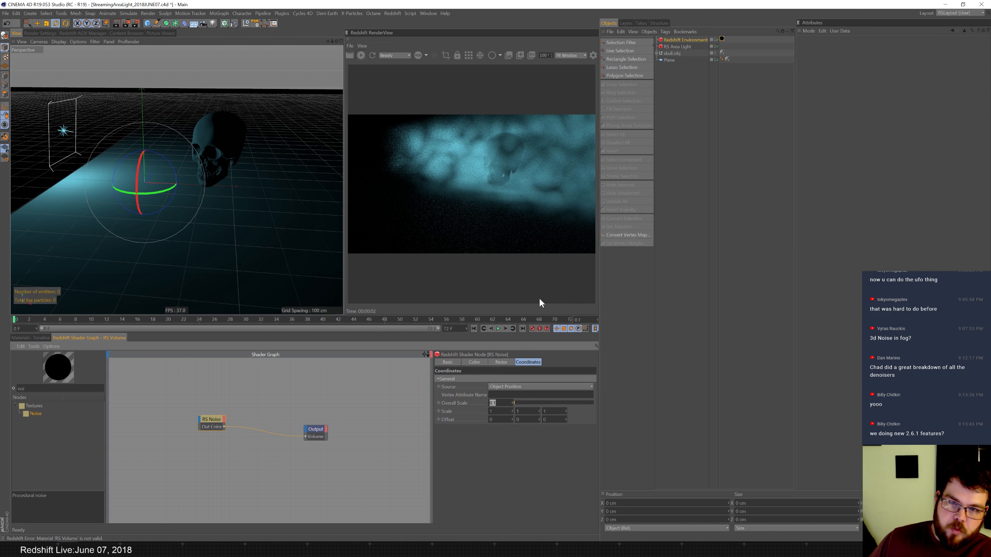
type("0.005")
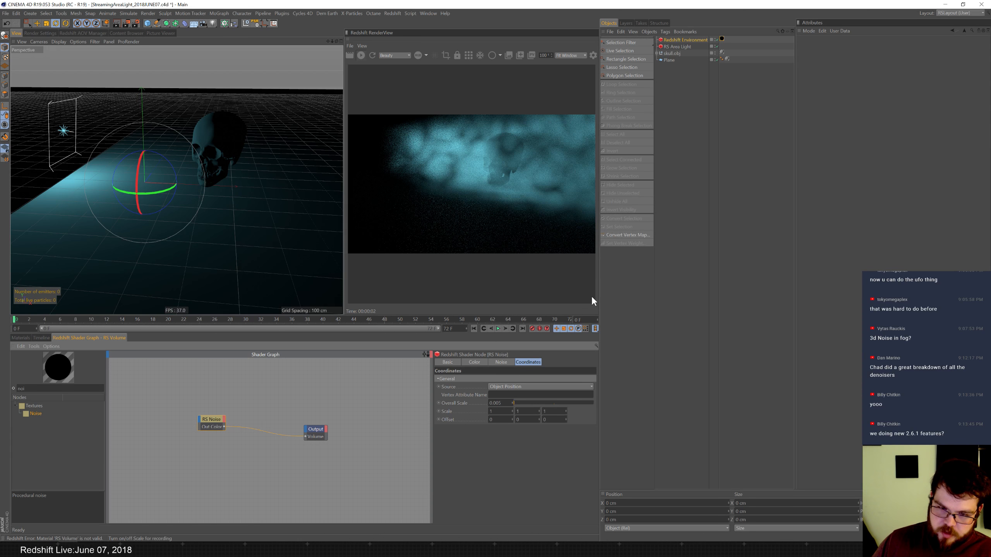
key("Return")
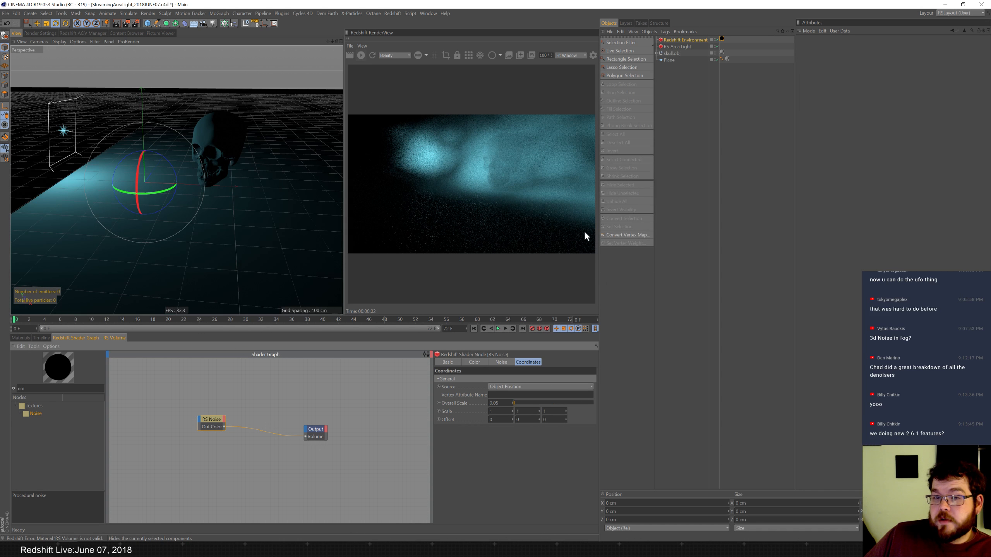
mouse_move(220, 169)
left_mouse_down("alt")
mouse_move(186, 189)
mouse_move(213, 218)
mouse_move(204, 204)
mouse_move(235, 195)
mouse_move(222, 186)
left_mouse_up("alt")
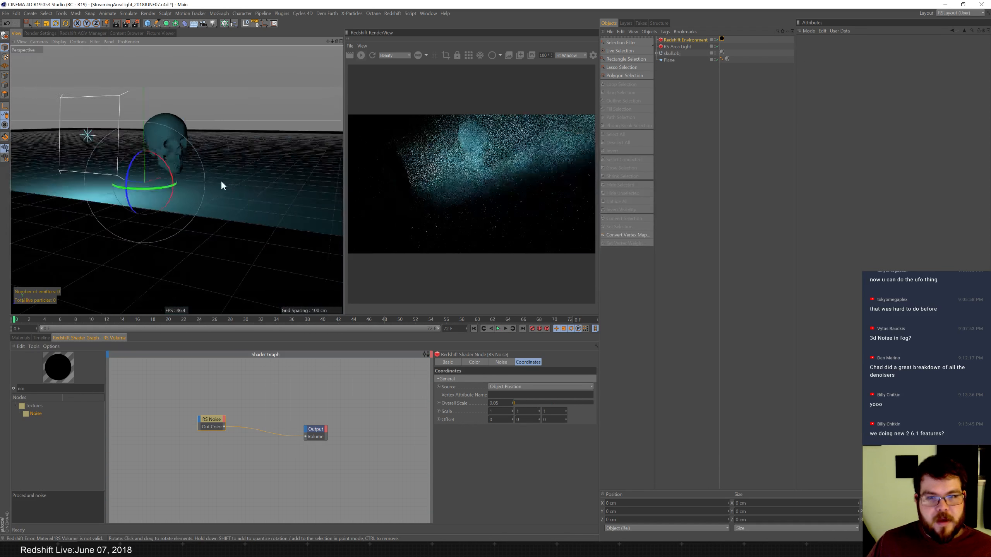